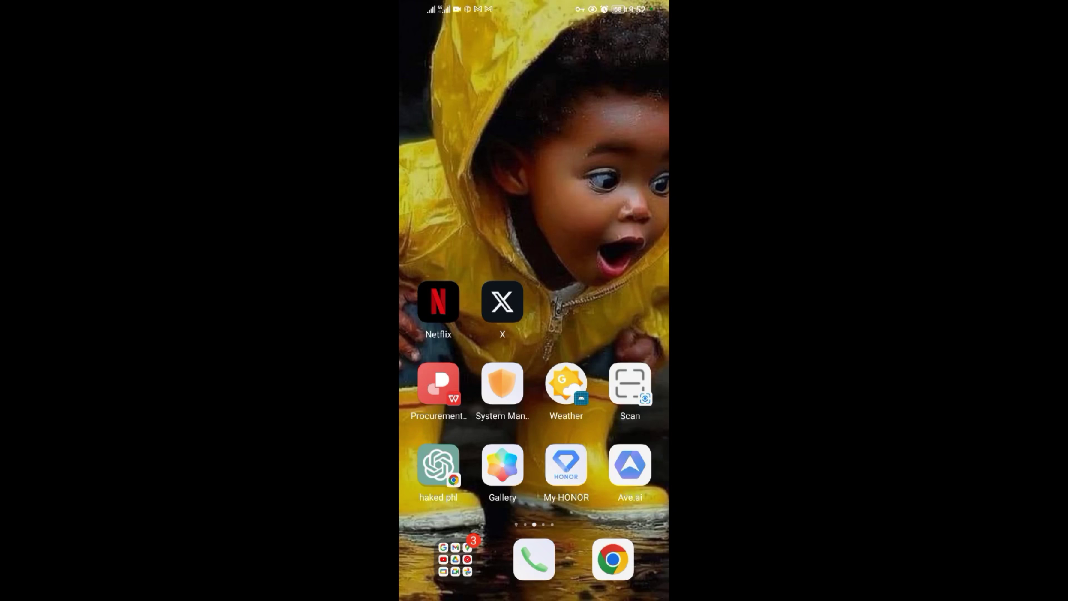
# - Open the app drawer and search the installed apps for Calendar
pyautogui.moveTo(534, 501); pyautogui.dragTo(534, 250)
pyautogui.click(535, 39)
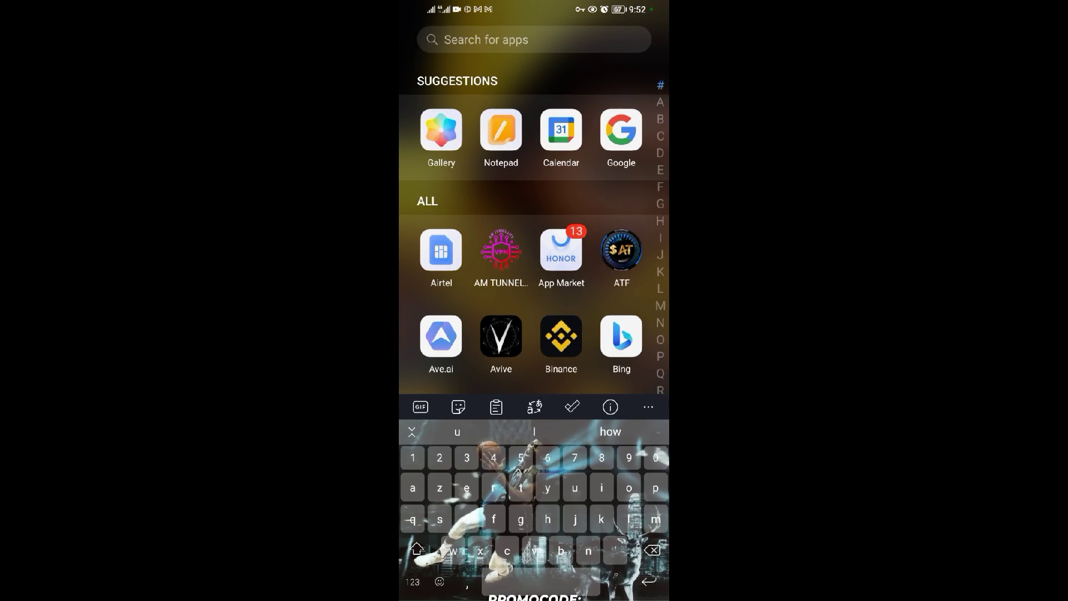
pyautogui.write('goo')
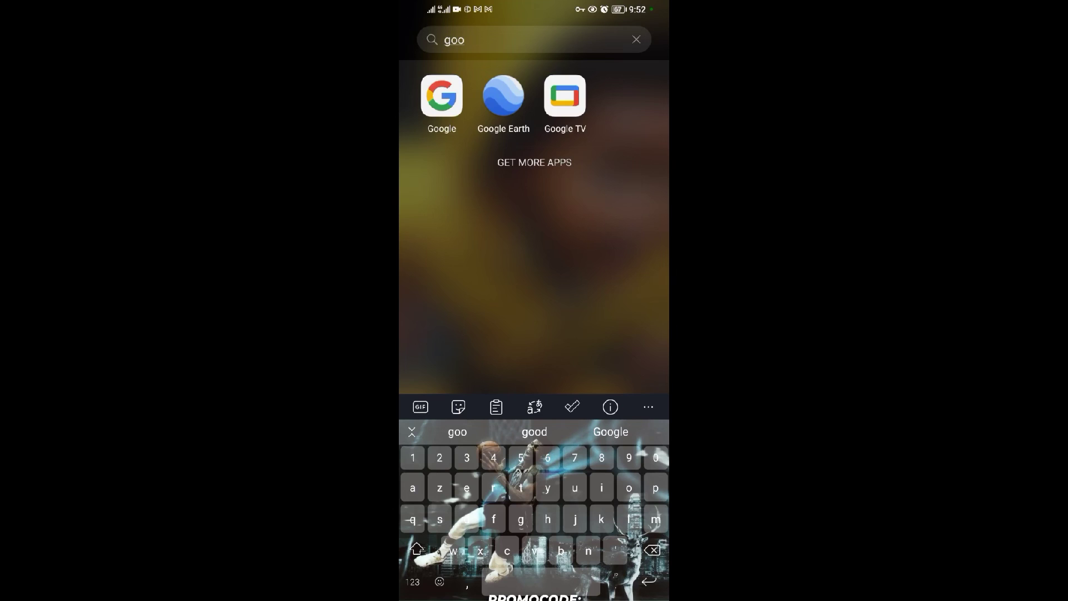
pyautogui.press('BackSpace')
pyautogui.press('BackSpace')
pyautogui.press('BackSpace')
pyautogui.write('c')
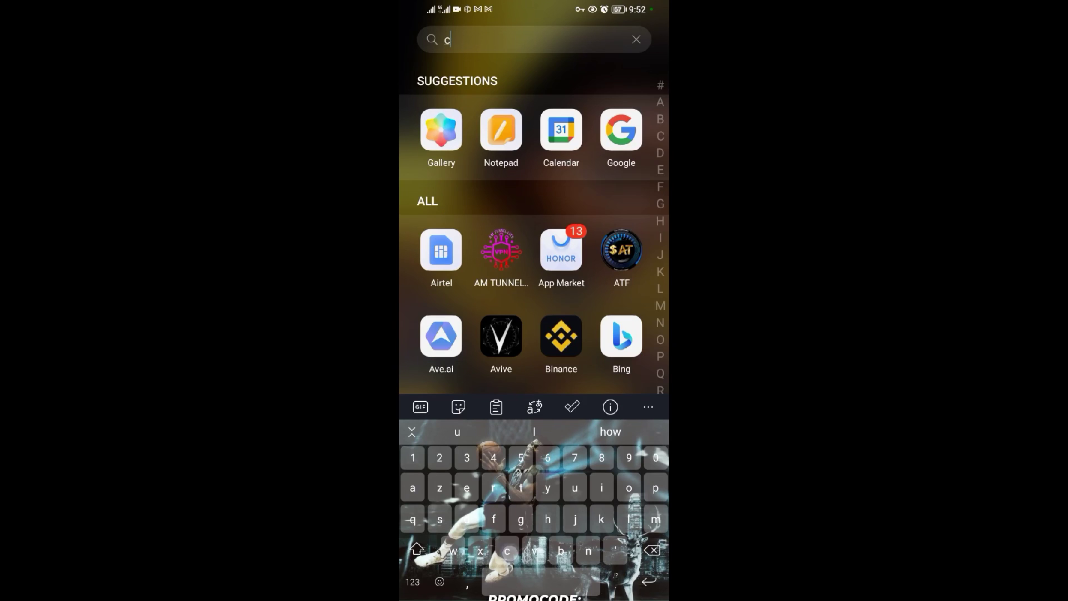
pyautogui.write('a')
# - Launch Google Calendar and start an all-day event titled 'Hey'
pyautogui.click(503, 96)
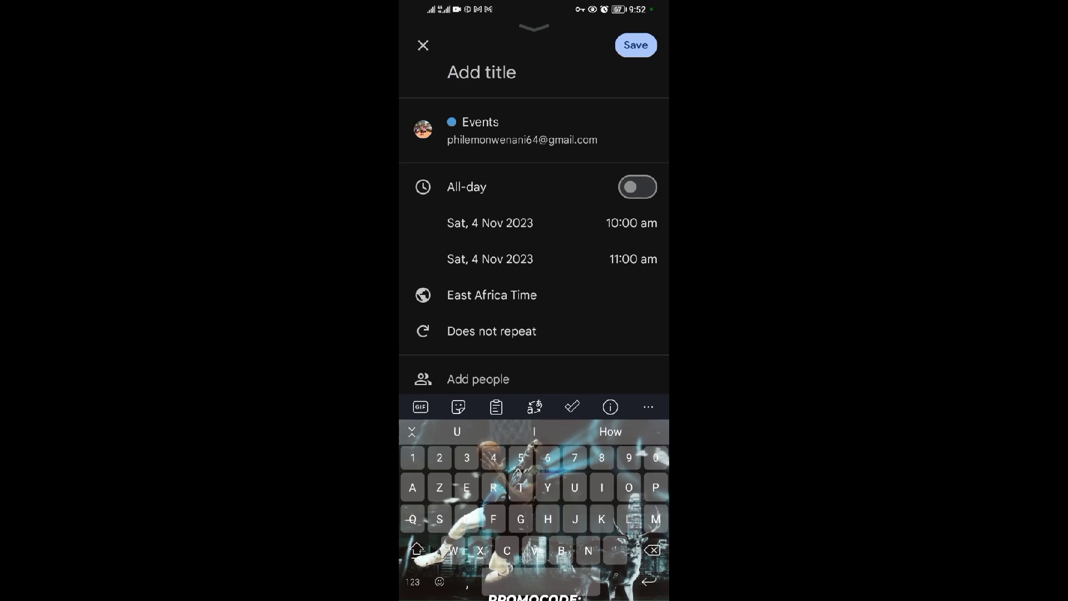
pyautogui.click(521, 80)
pyautogui.write('He')
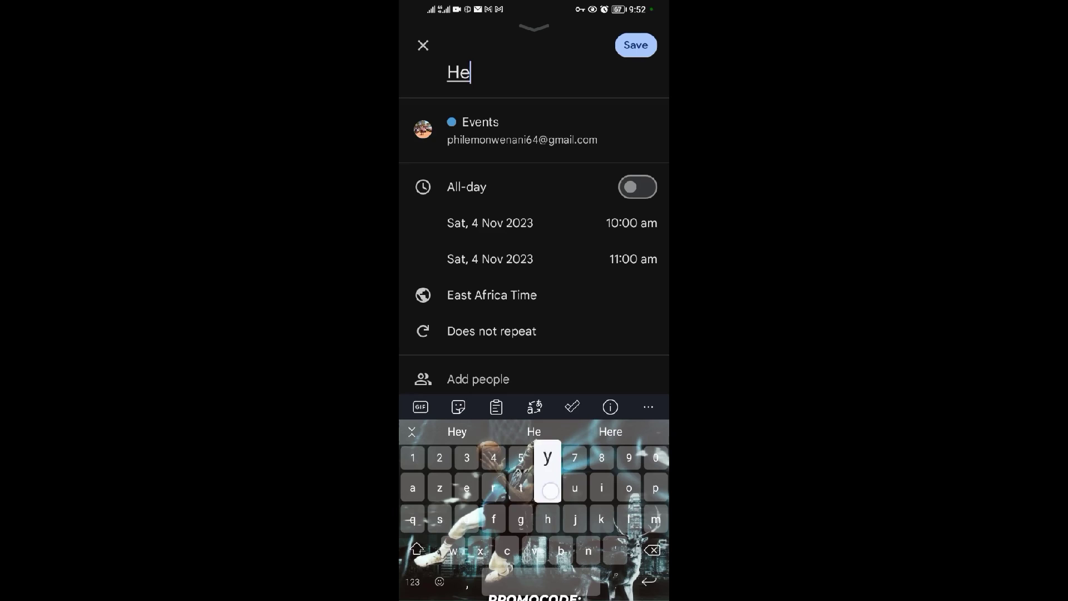
pyautogui.write('y')
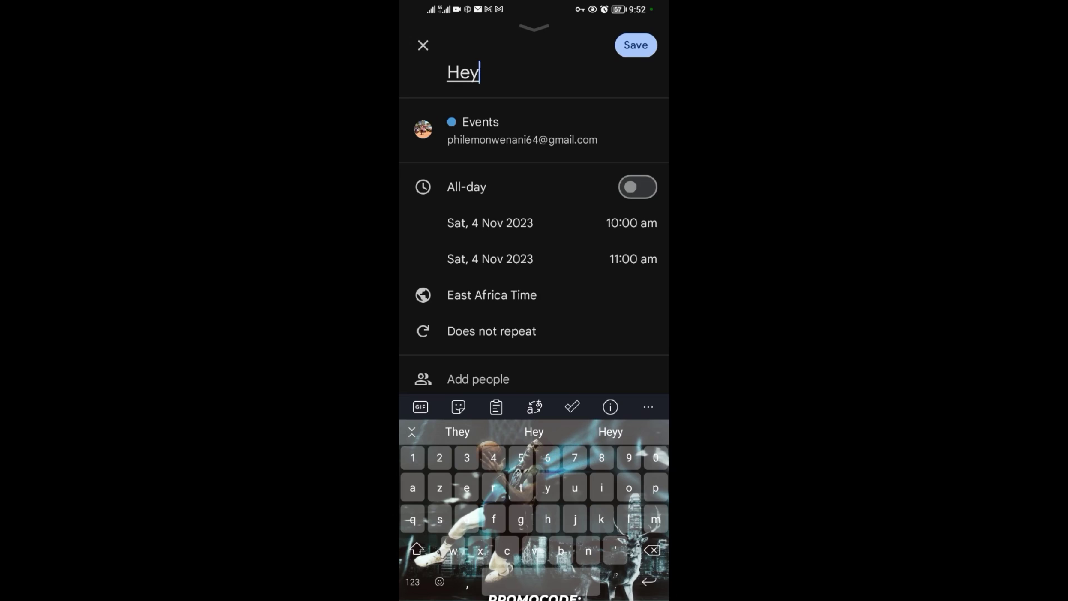
pyautogui.click(638, 187)
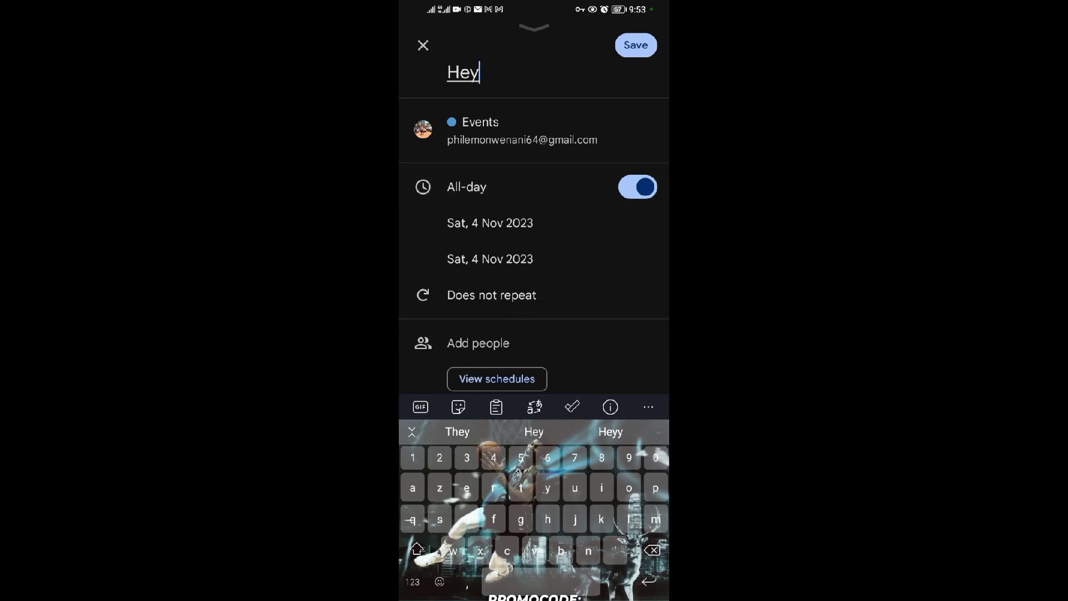
pyautogui.moveTo(597, 366)
pyautogui.mouseDown()
pyautogui.moveTo(627, 231)
pyautogui.moveTo(622, 295)
pyautogui.mouseUp()
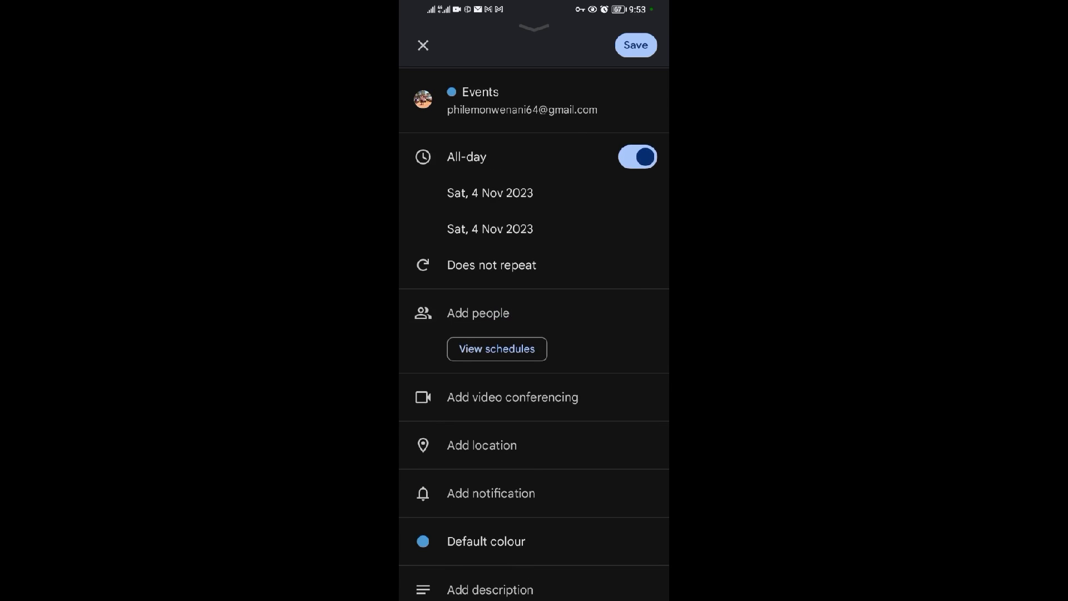
# - Turn off all-day and set the event start time to 12:00 pm
pyautogui.click(637, 157)
pyautogui.click(638, 193)
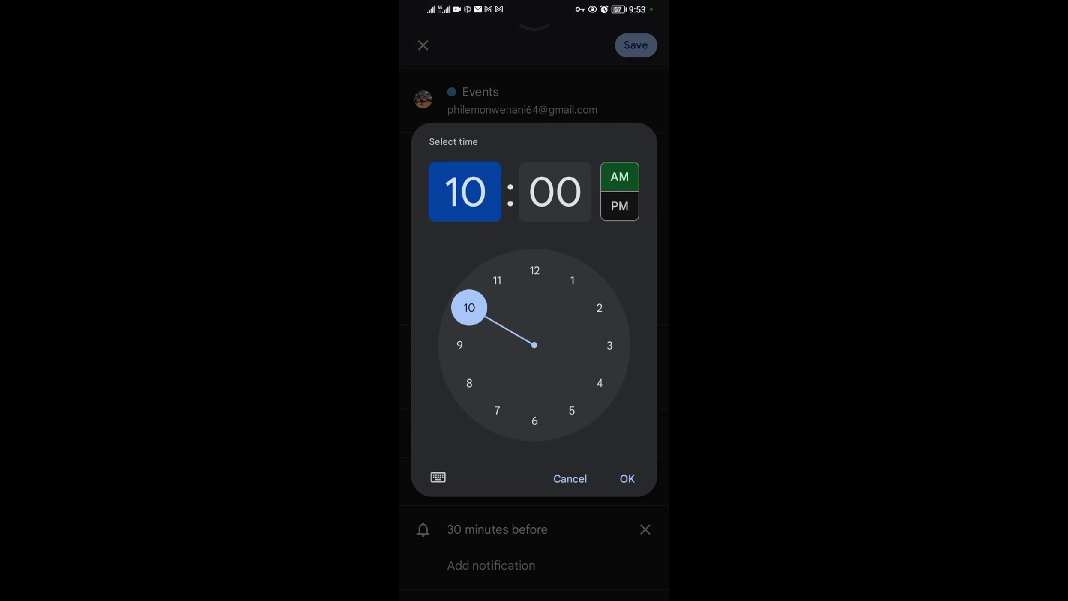
pyautogui.moveTo(470, 307)
pyautogui.mouseDown()
pyautogui.moveTo(506, 274)
pyautogui.moveTo(534, 269)
pyautogui.mouseUp()
pyautogui.click(620, 206)
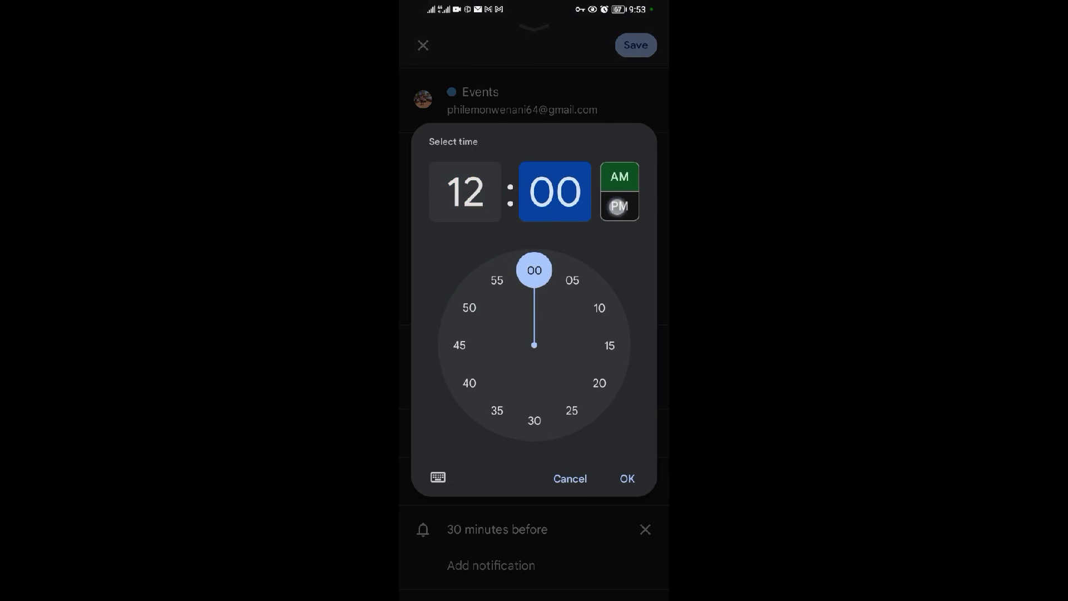
pyautogui.click(627, 478)
# - Change the event date to Monday 6 November 2023
pyautogui.click(506, 193)
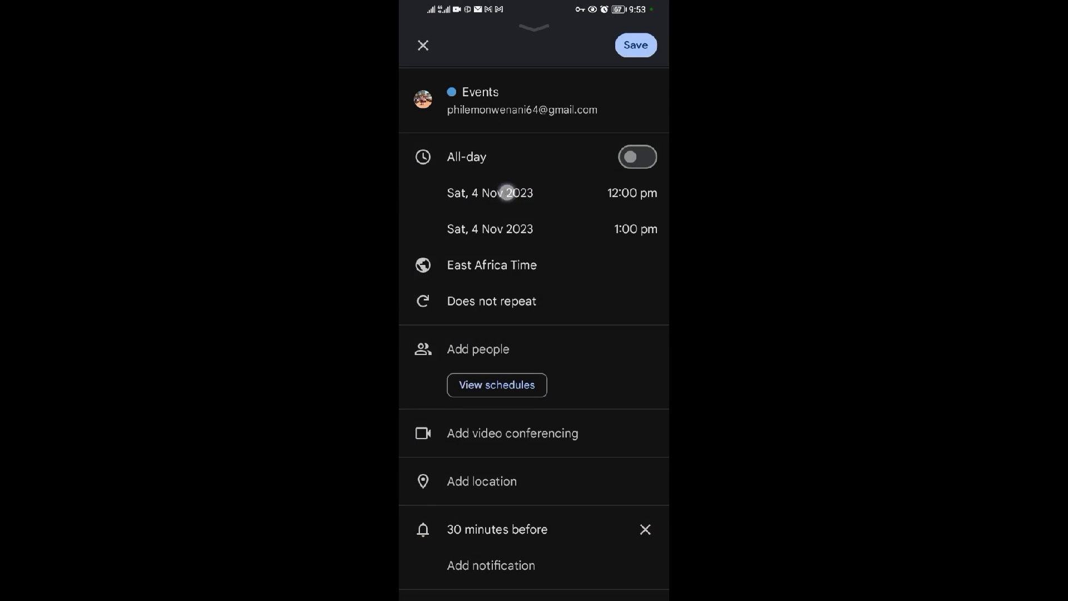
pyautogui.click(435, 323)
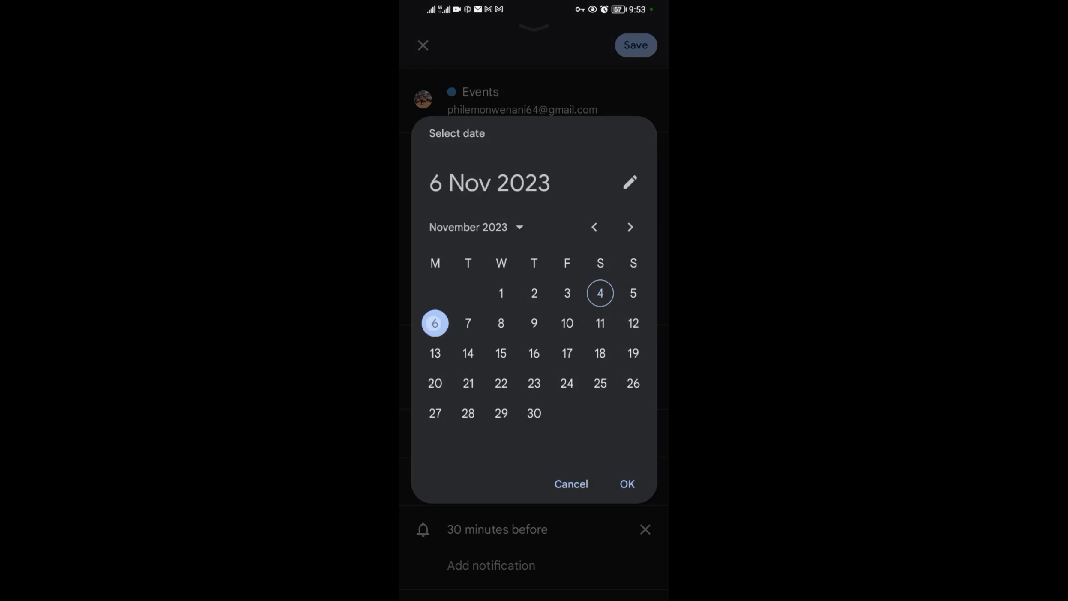
pyautogui.click(628, 484)
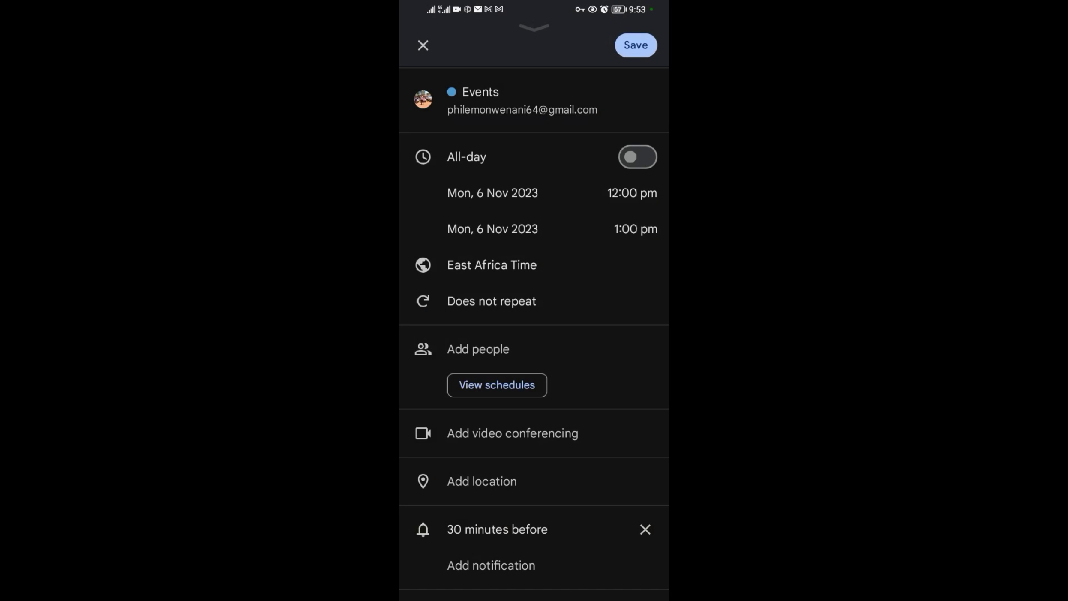
# - Save 'Hey' and check it at 12–1 pm on Mon 6 Nov in the schedule
pyautogui.click(635, 46)
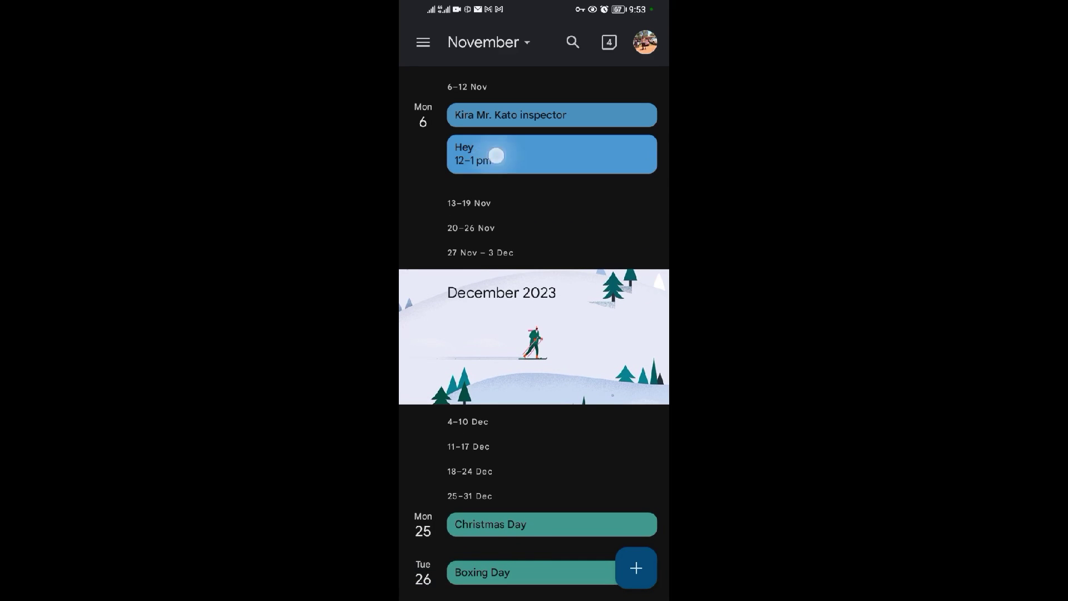
pyautogui.moveTo(494, 154); pyautogui.dragTo(494, 157)
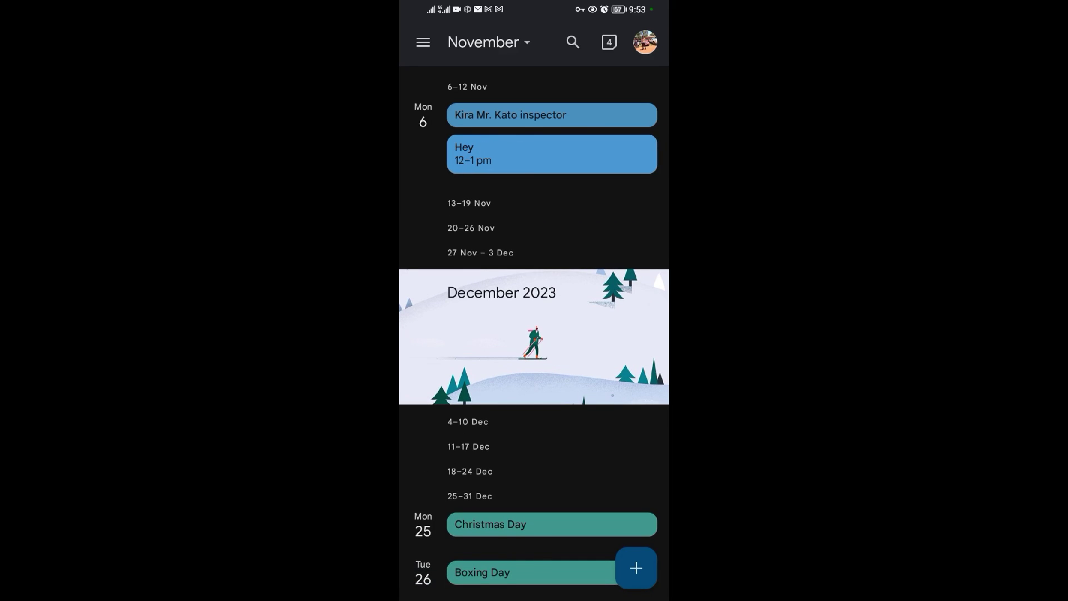